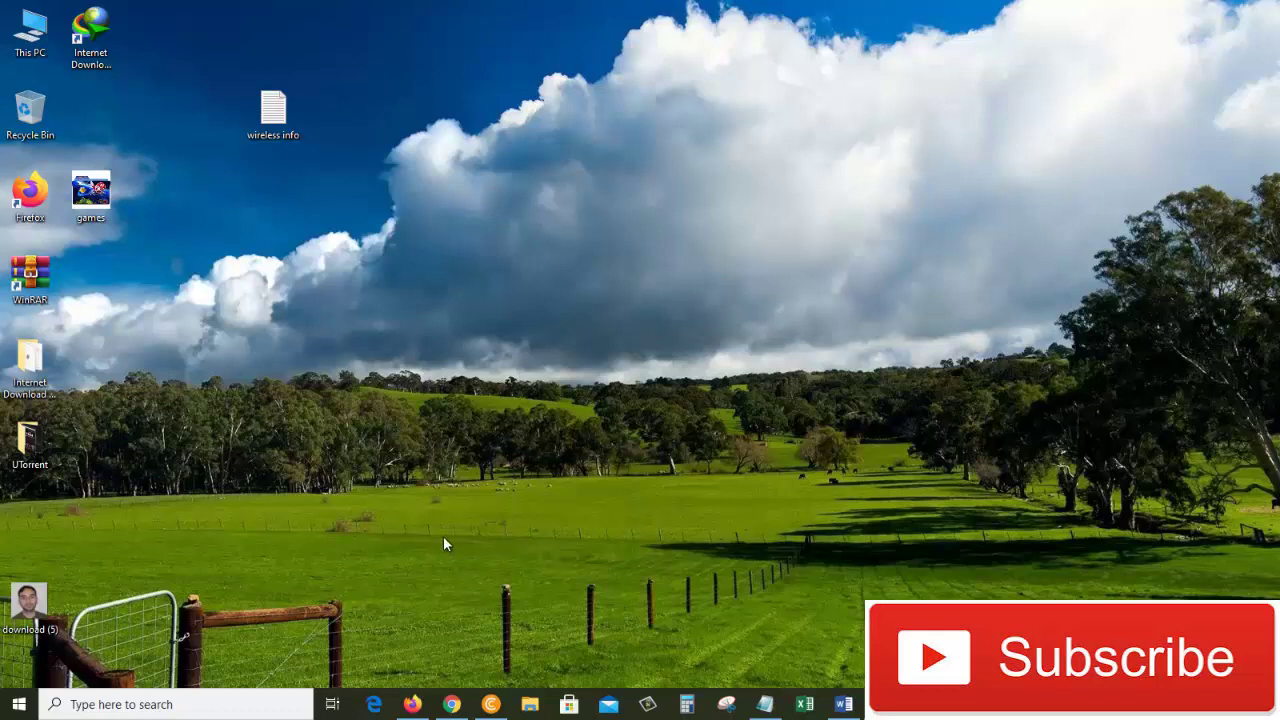
# Search Windows for 'mouse se' so Mouse settings shows as the best match
pyautogui.click(191, 704)
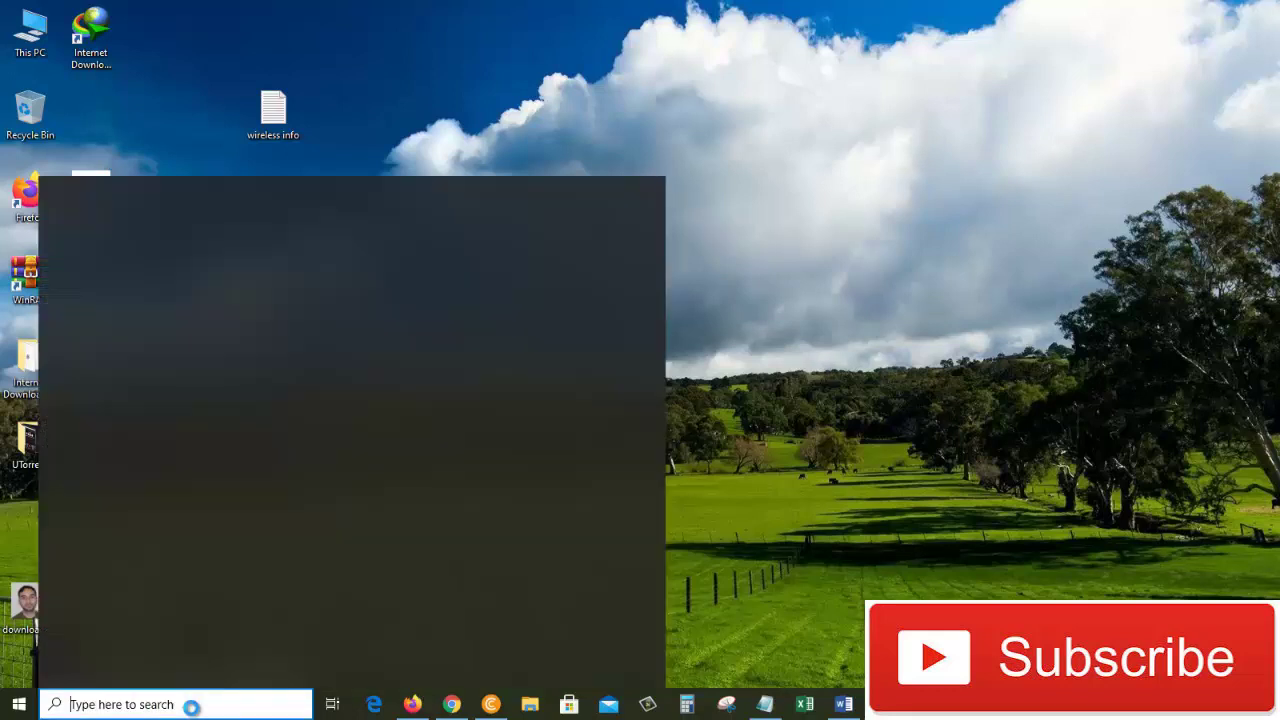
pyautogui.write('mouse see')
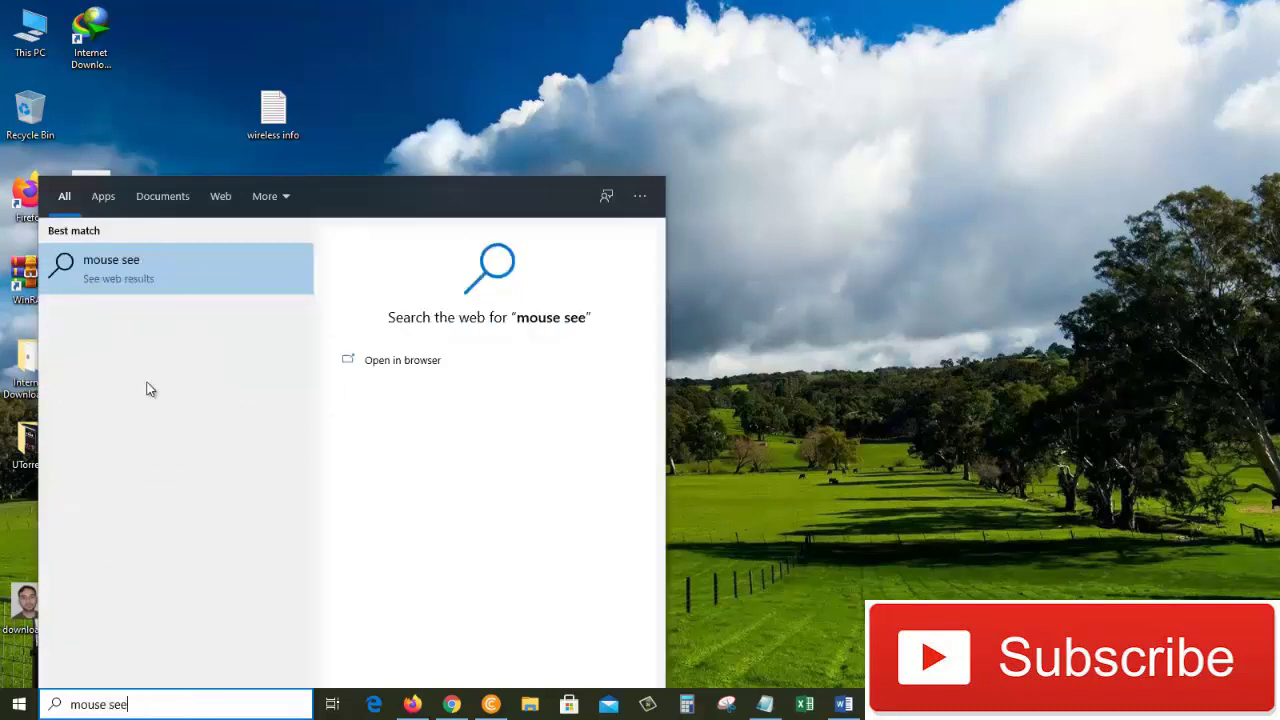
pyautogui.press('BackSpace')
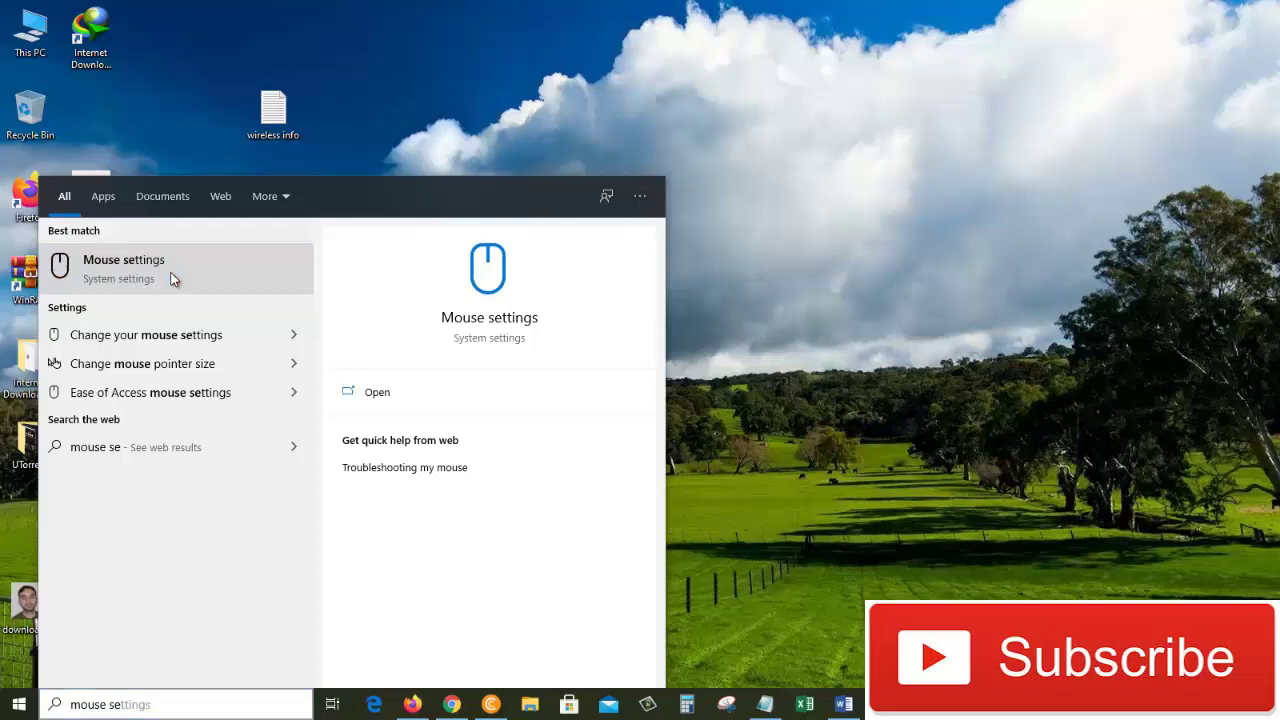
# Go to Settings > Devices > Mouse from the best-match result
pyautogui.click(169, 273)
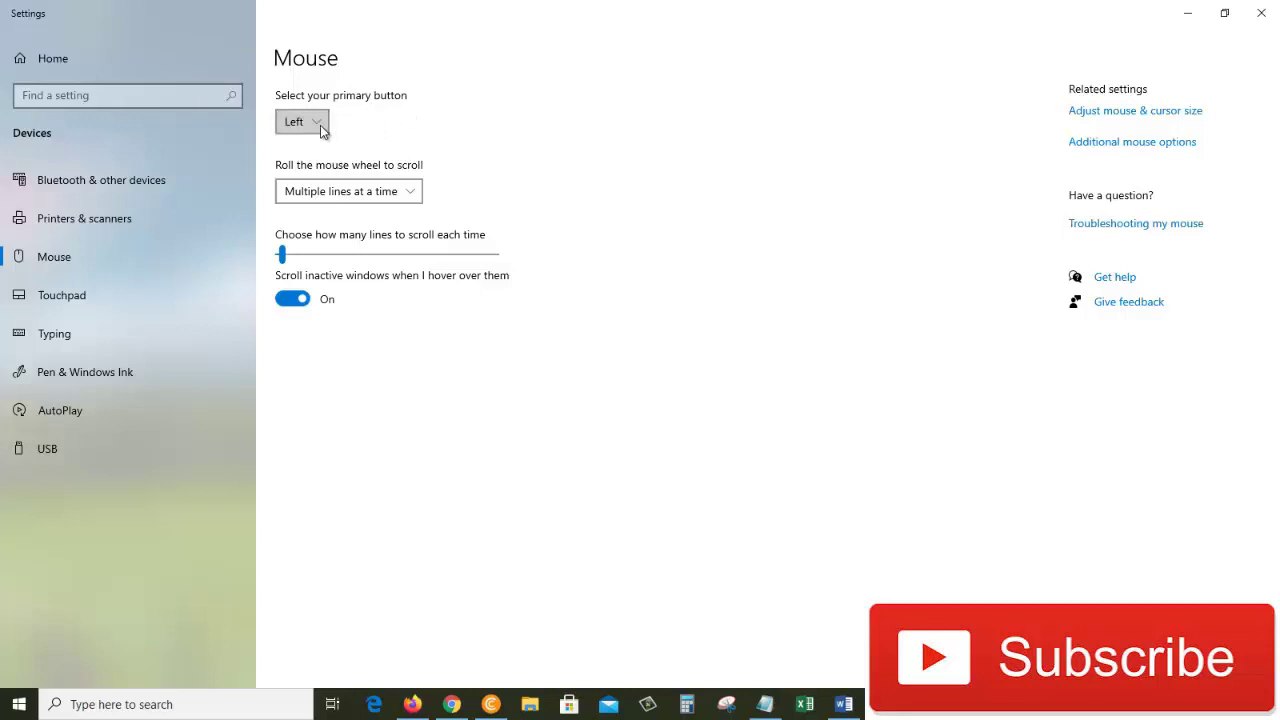
pyautogui.click(321, 131)
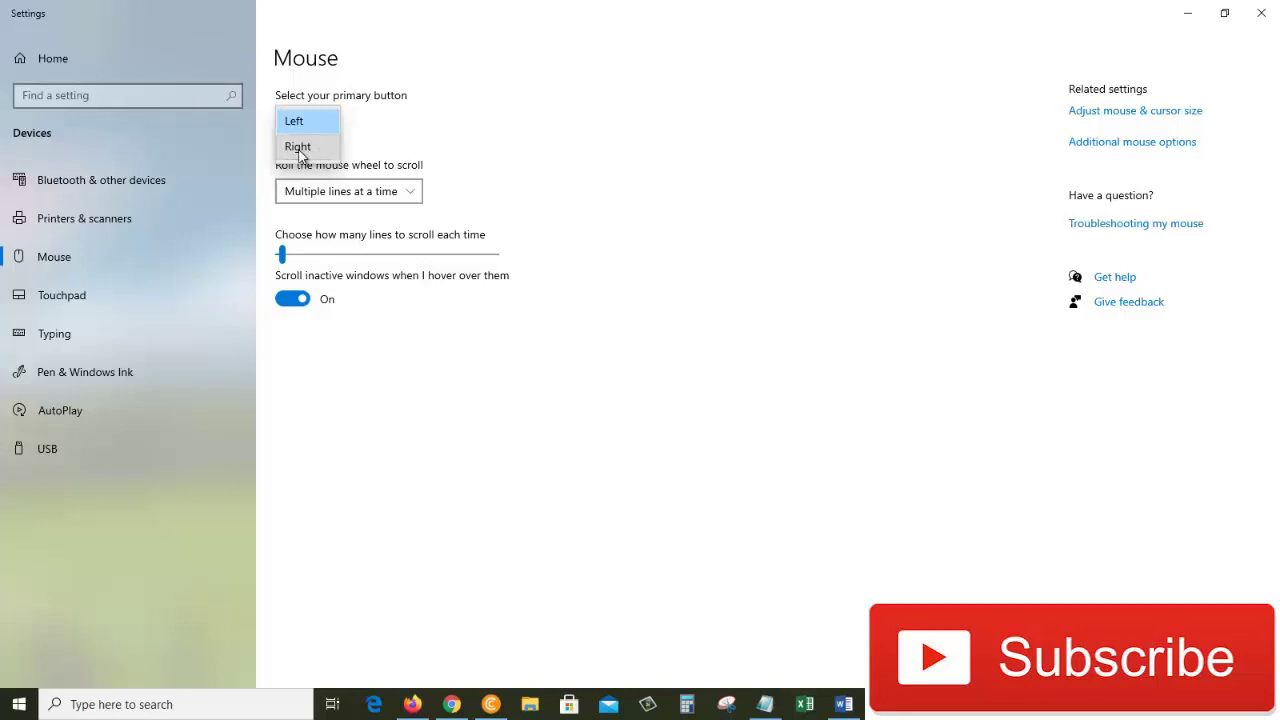
pyautogui.click(300, 150)
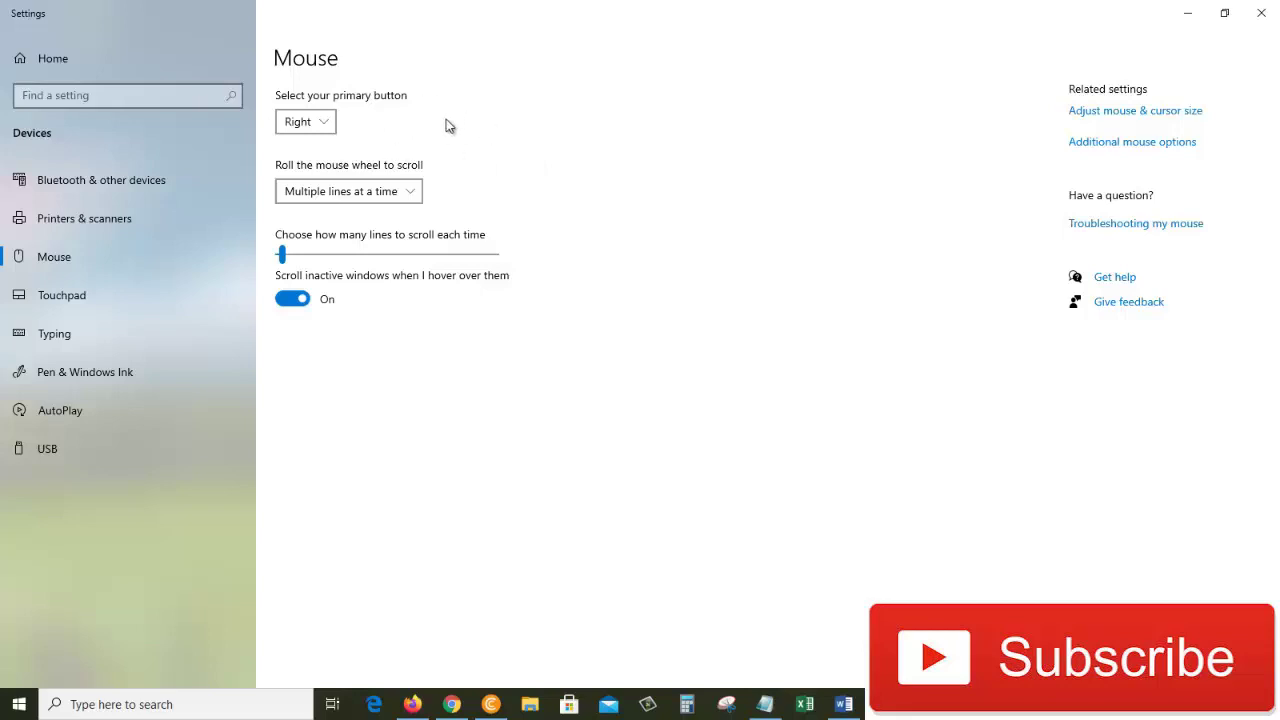
pyautogui.click(325, 124)
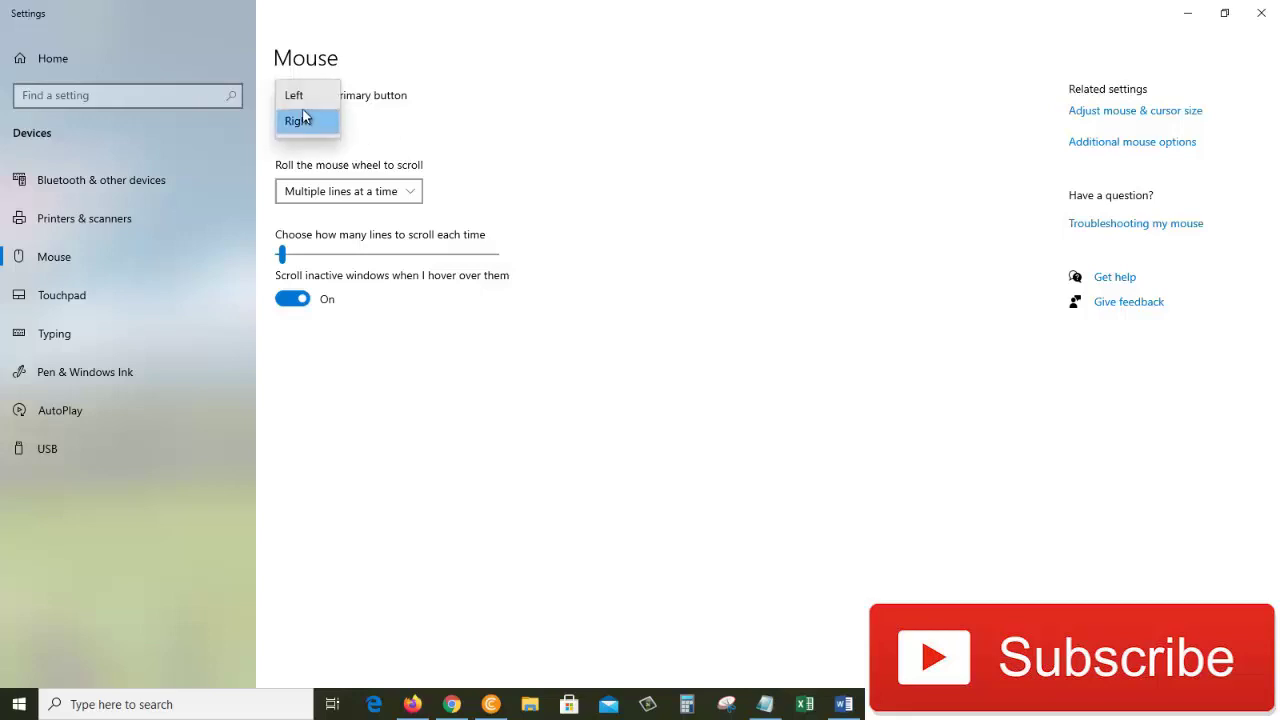
pyautogui.click(301, 97)
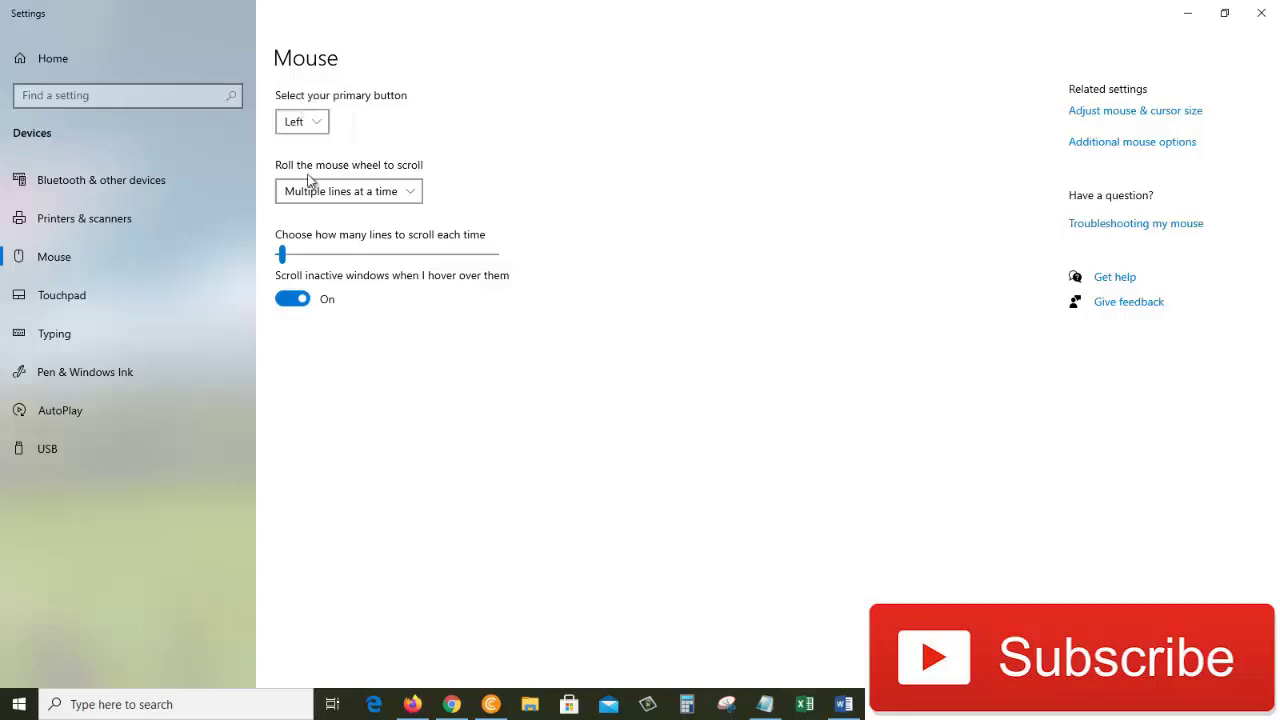
# Keep 'Multiple lines at a time' and raise lines per scroll from 3 to 50
pyautogui.click(372, 195)
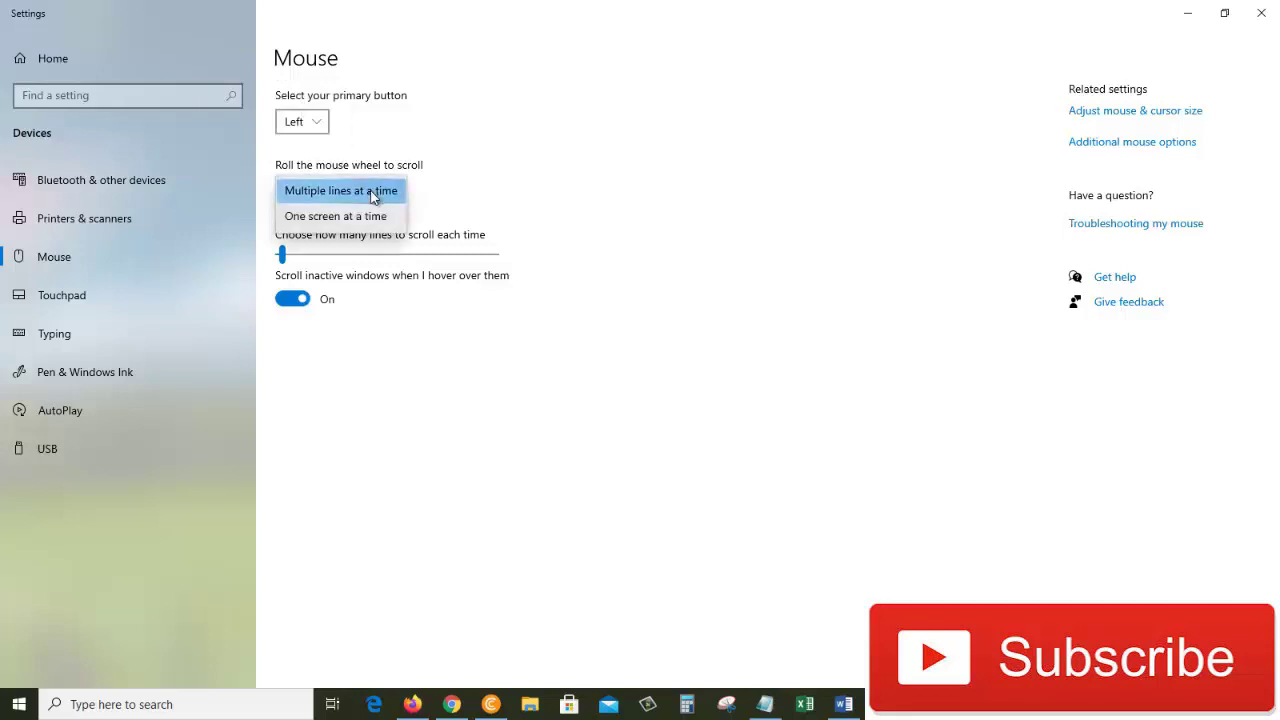
pyautogui.click(450, 180)
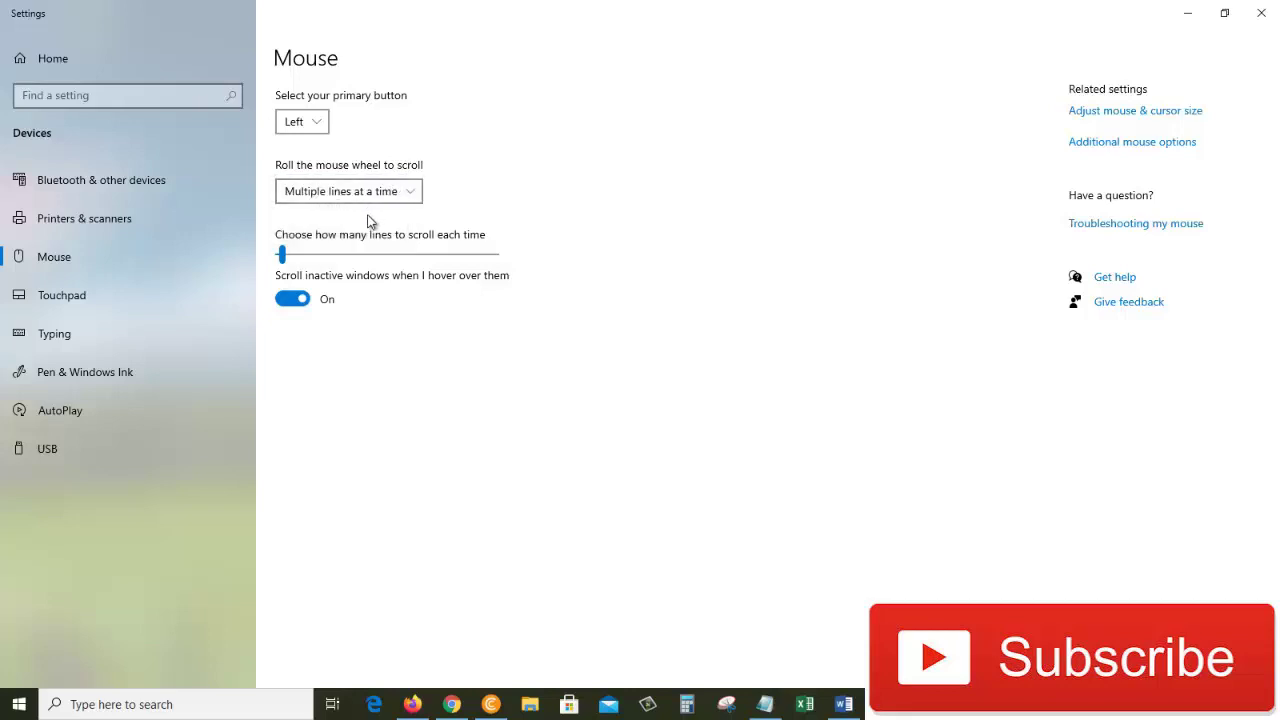
pyautogui.click(283, 256)
pyautogui.moveTo(283, 253); pyautogui.dragTo(390, 256)
pyautogui.click(413, 705)
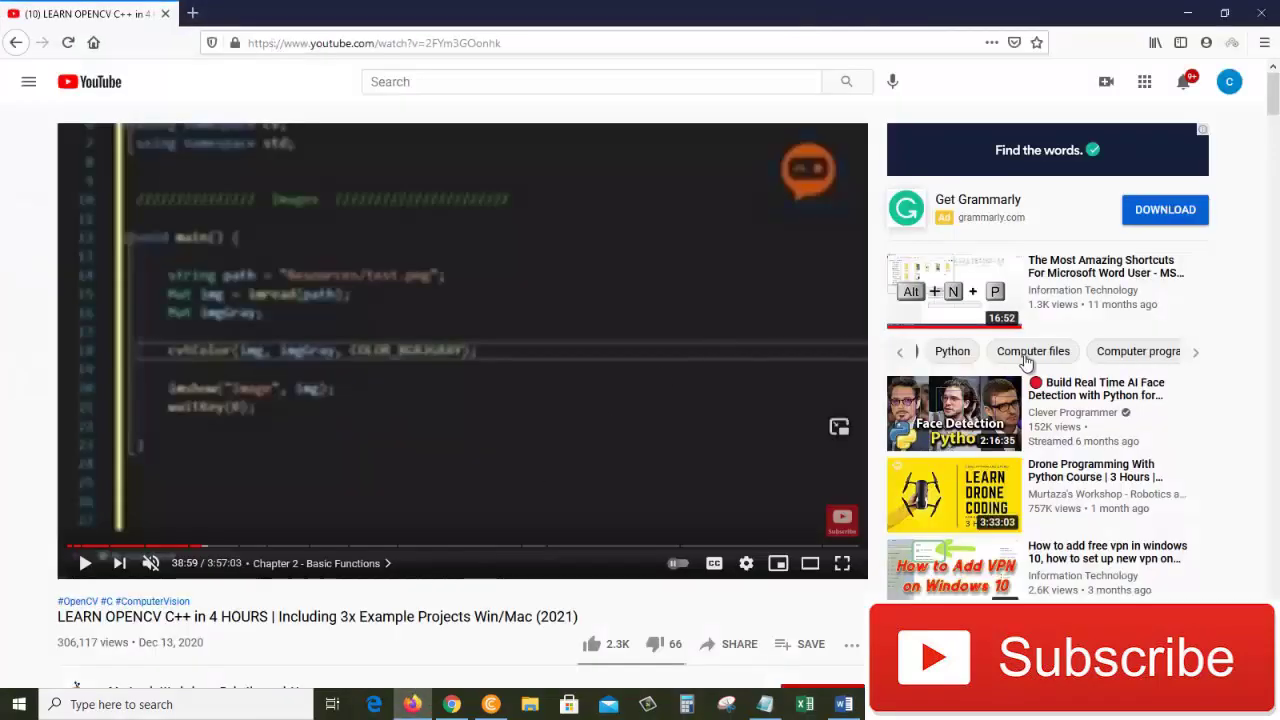
pyautogui.scroll(-15, 1170, 275)
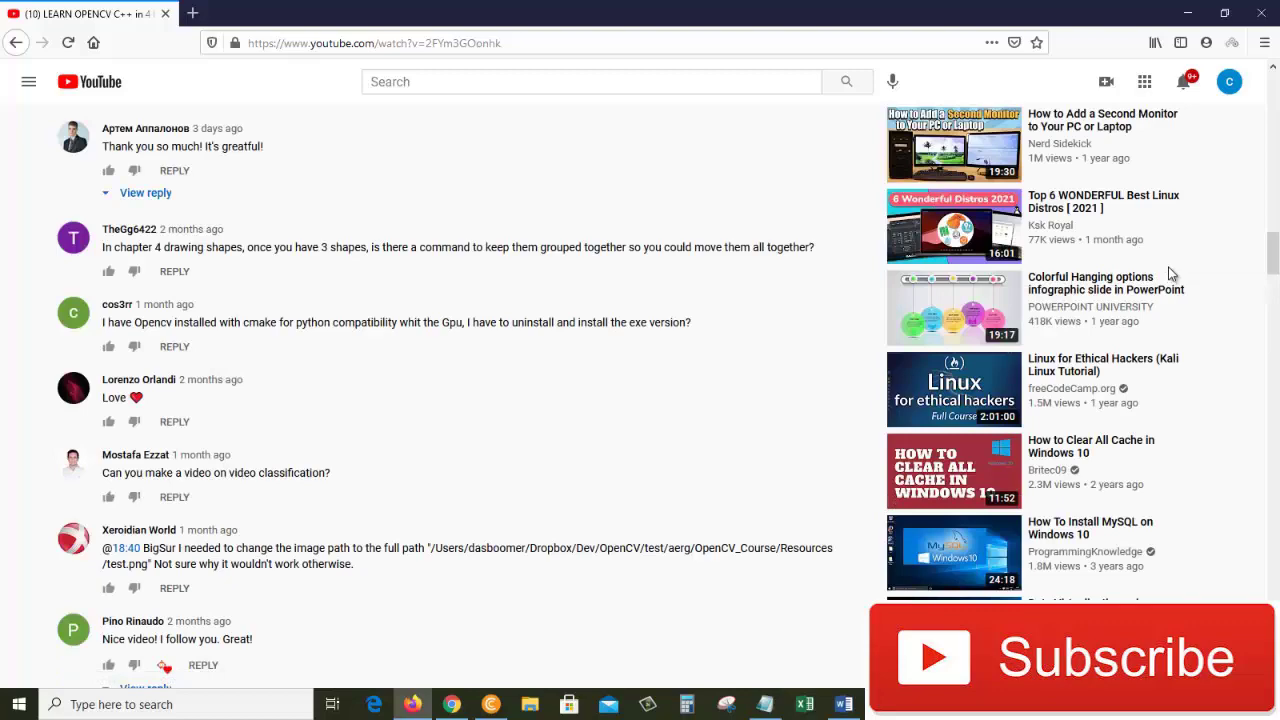
pyautogui.scroll(-15, 1170, 274)
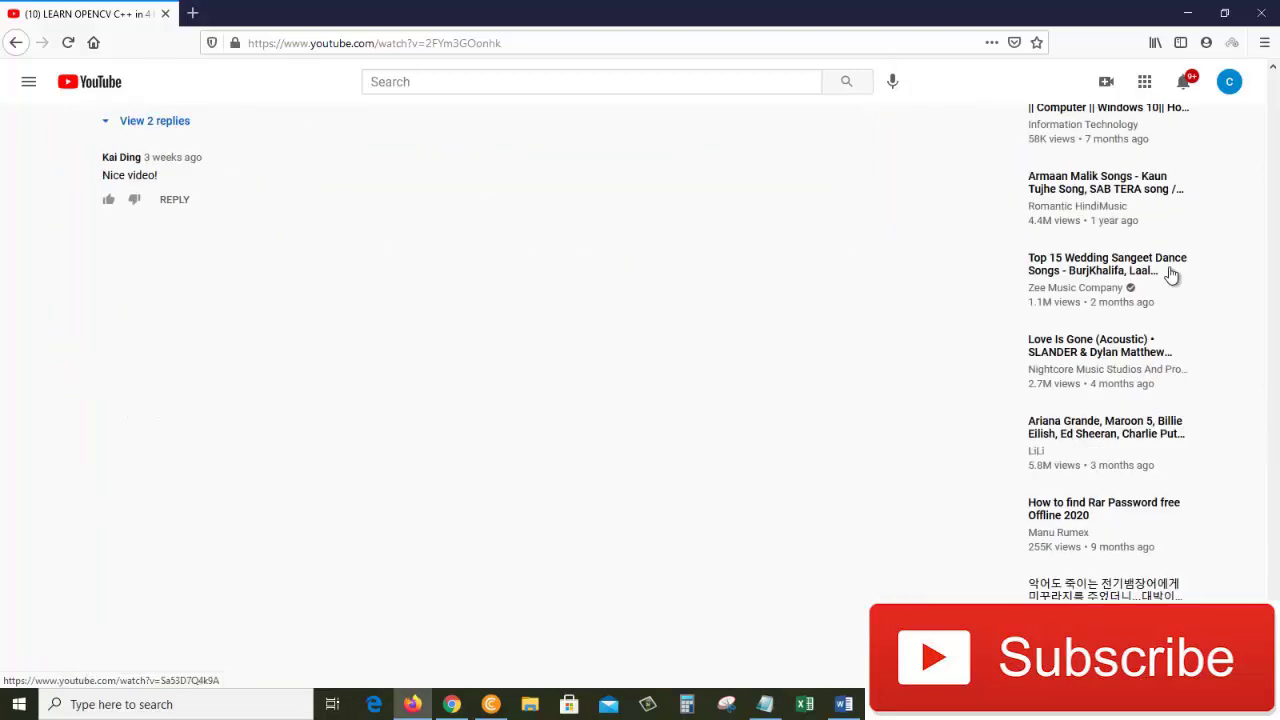
pyautogui.scroll(-10, 1175, 268)
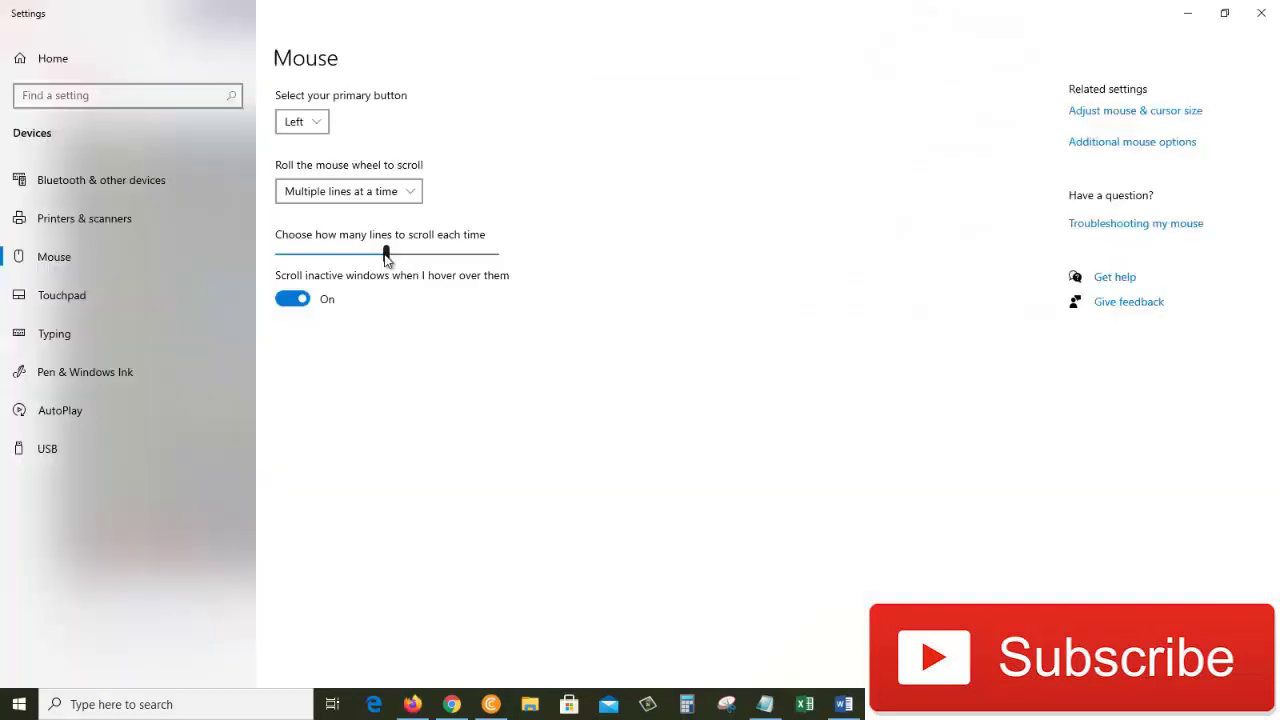
# Return lines per scroll to 3 and set wheel scrolling to 'One screen at a time'
pyautogui.moveTo(386, 257); pyautogui.dragTo(283, 256)
pyautogui.click(365, 192)
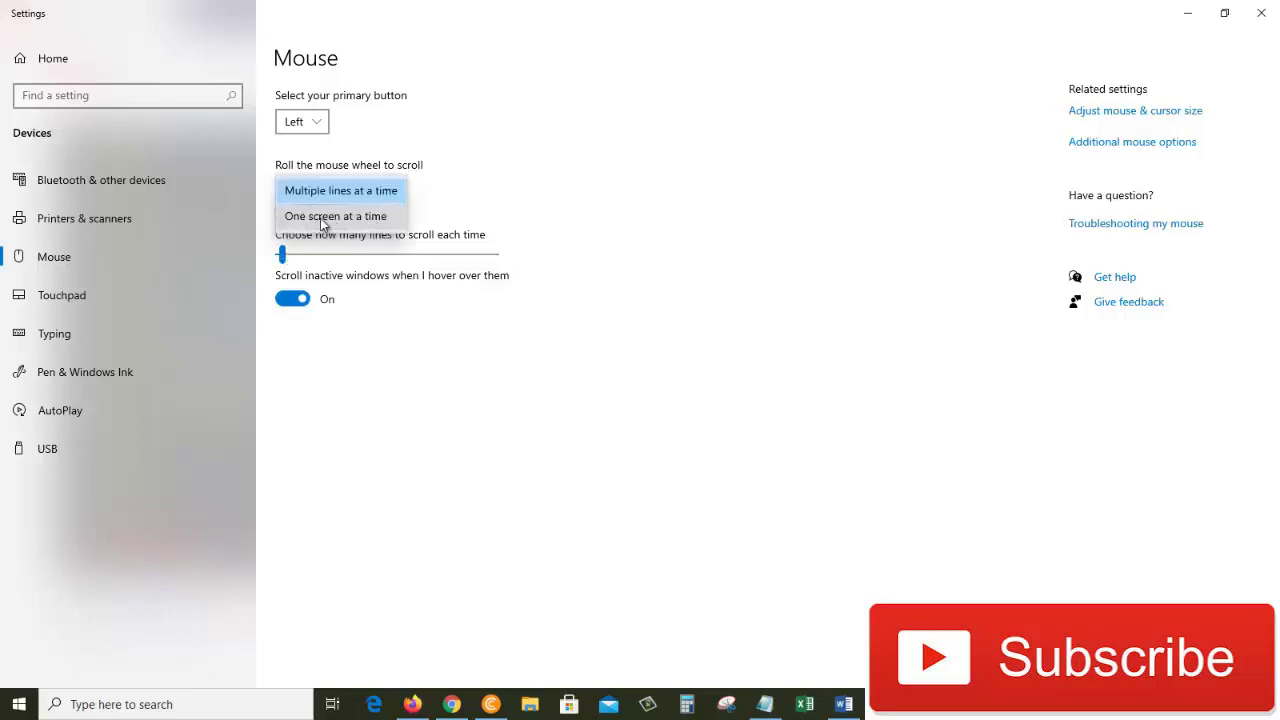
pyautogui.click(332, 218)
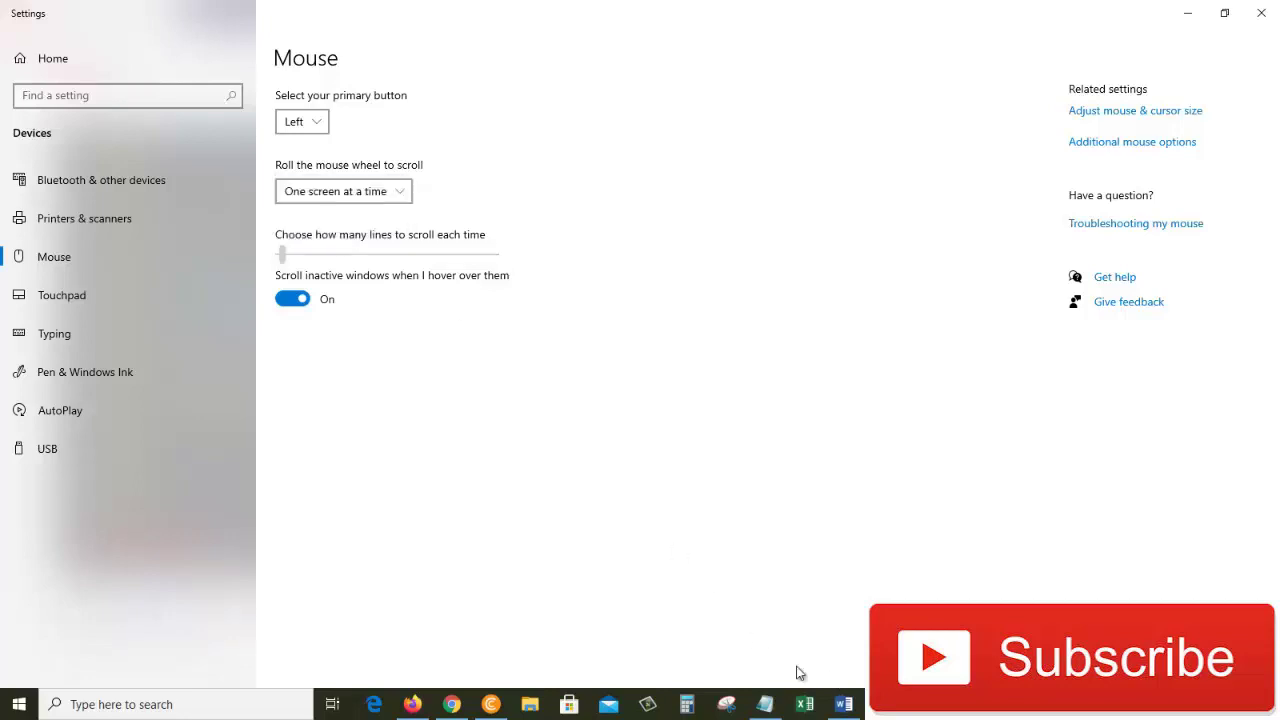
pyautogui.click(412, 704)
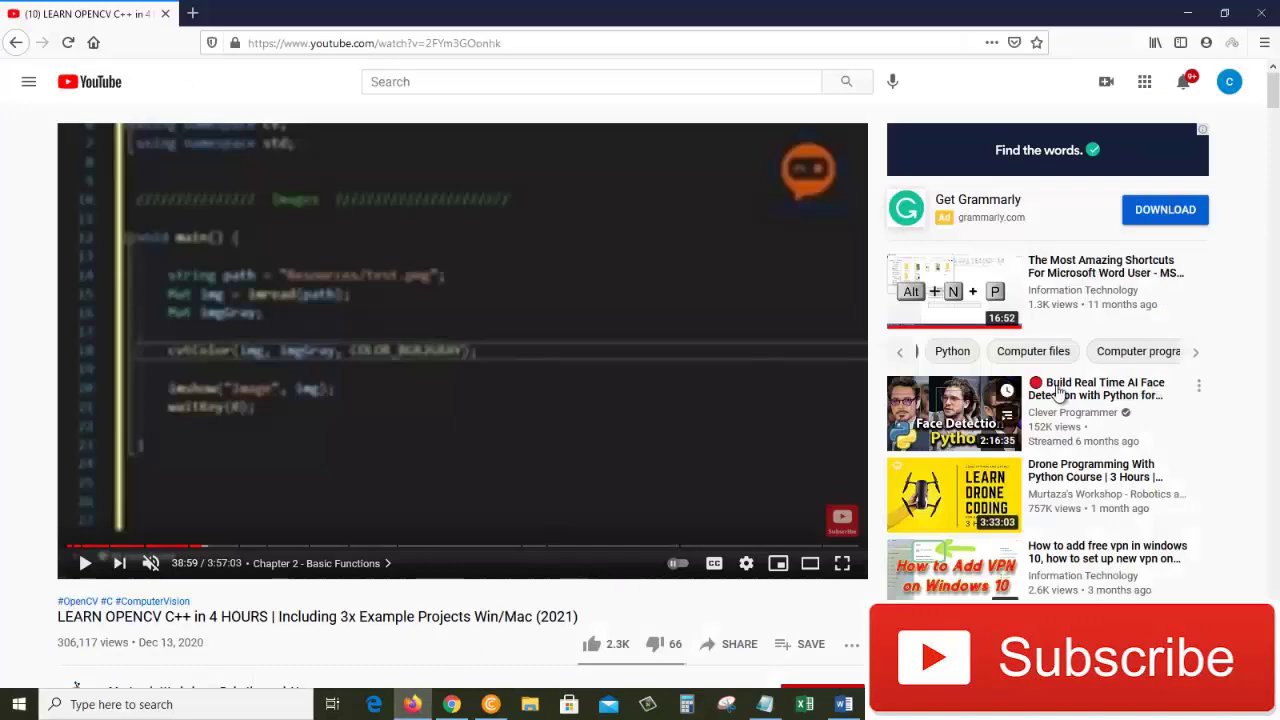
pyautogui.scroll(-15, 1060, 314)
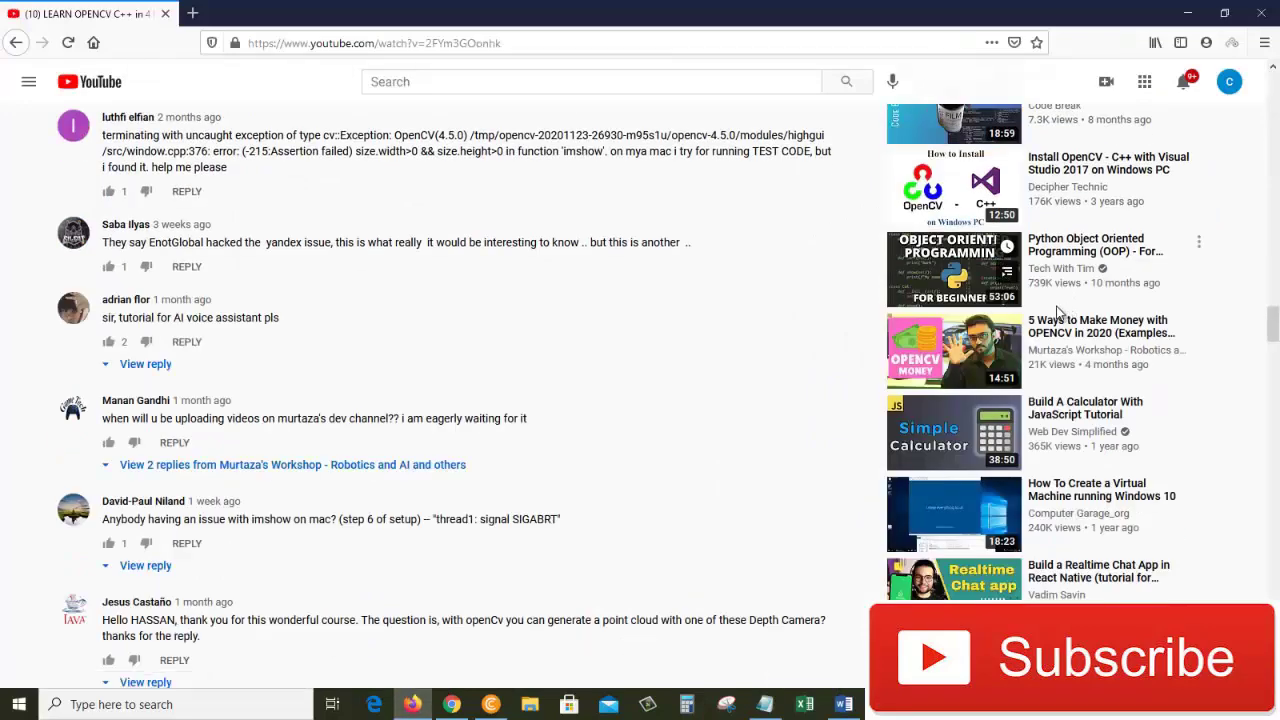
pyautogui.scroll(-10, 1071, 286)
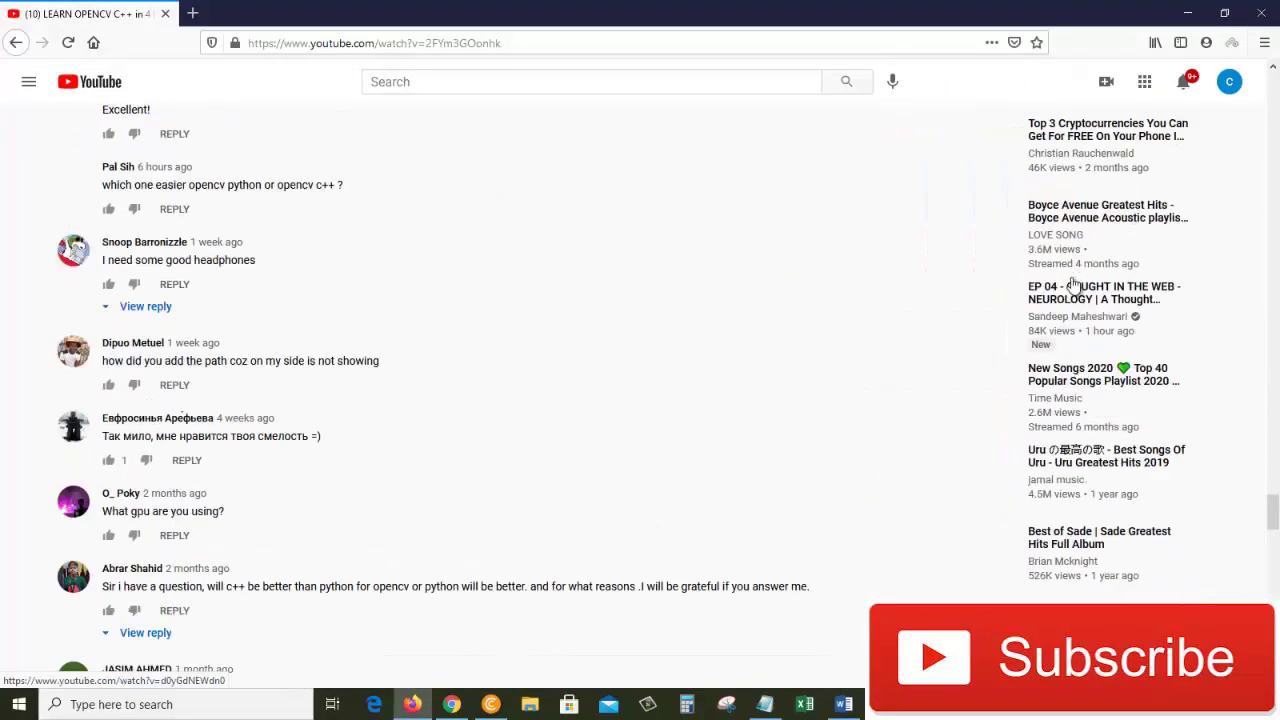
pyautogui.scroll(-15, 1071, 286)
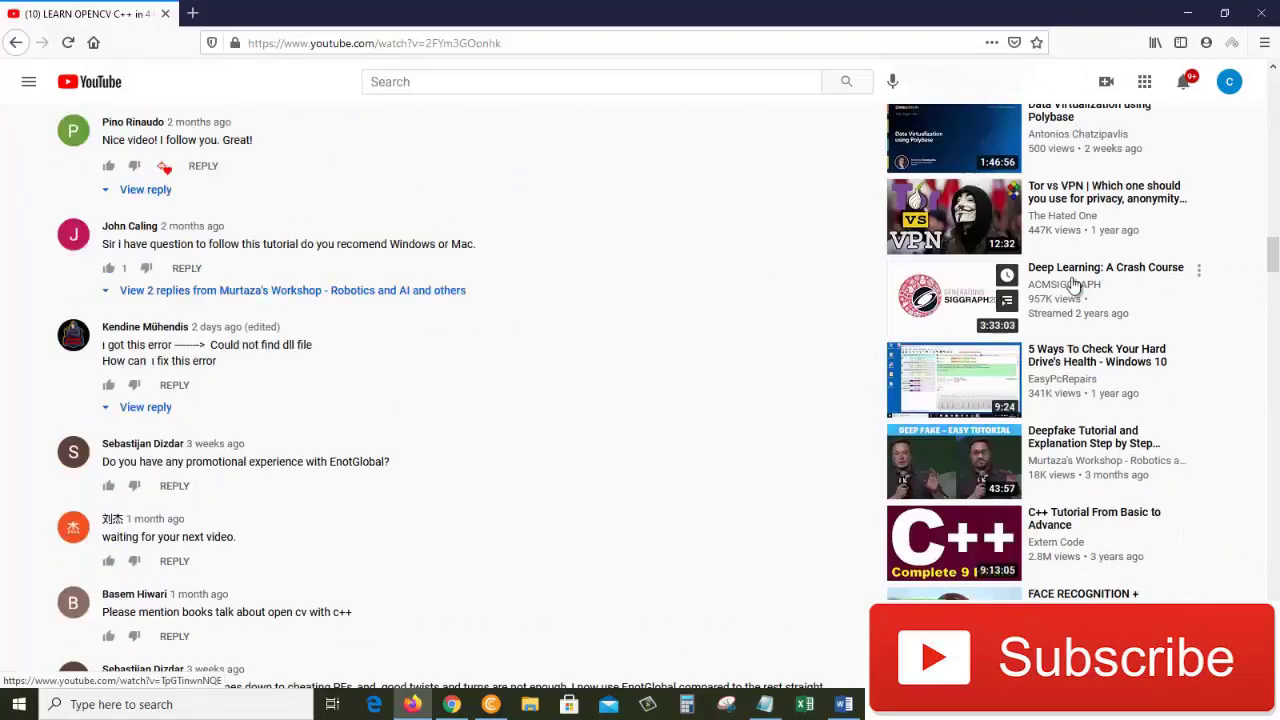
pyautogui.scroll(20, 1071, 286)
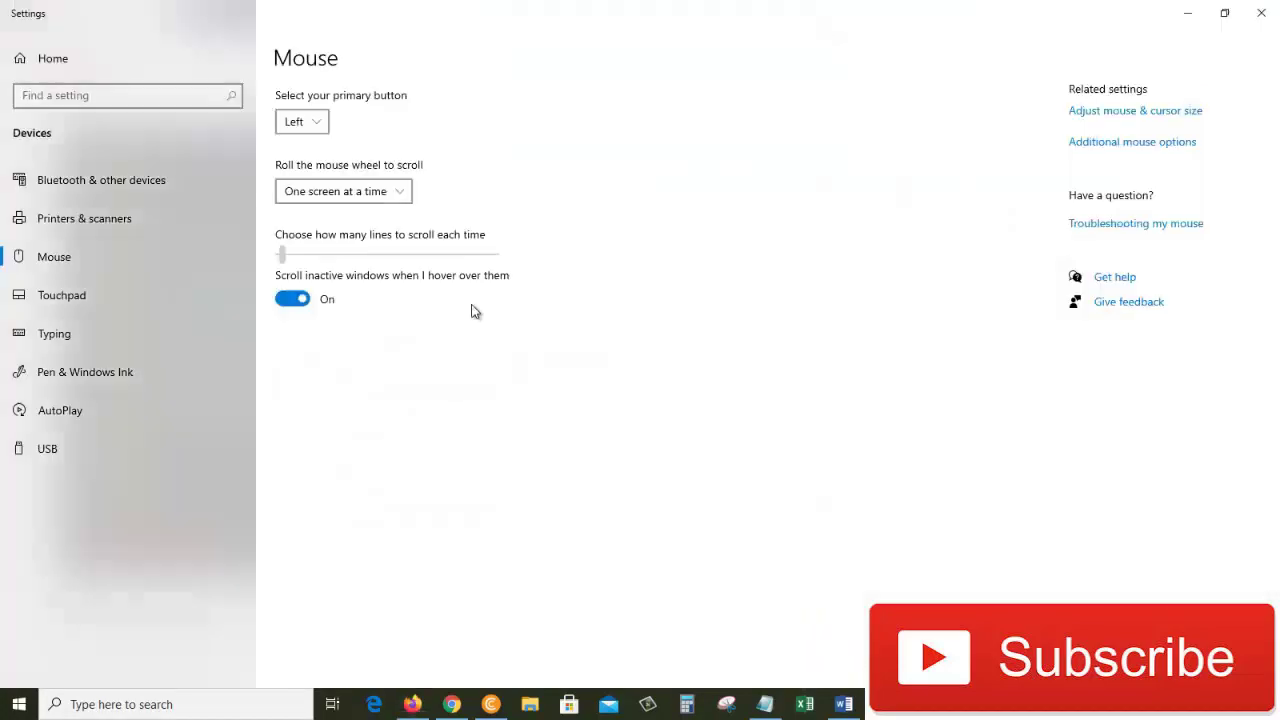
# Switch 'Roll the mouse wheel to scroll' back to 'Multiple lines at a time'
pyautogui.click(364, 191)
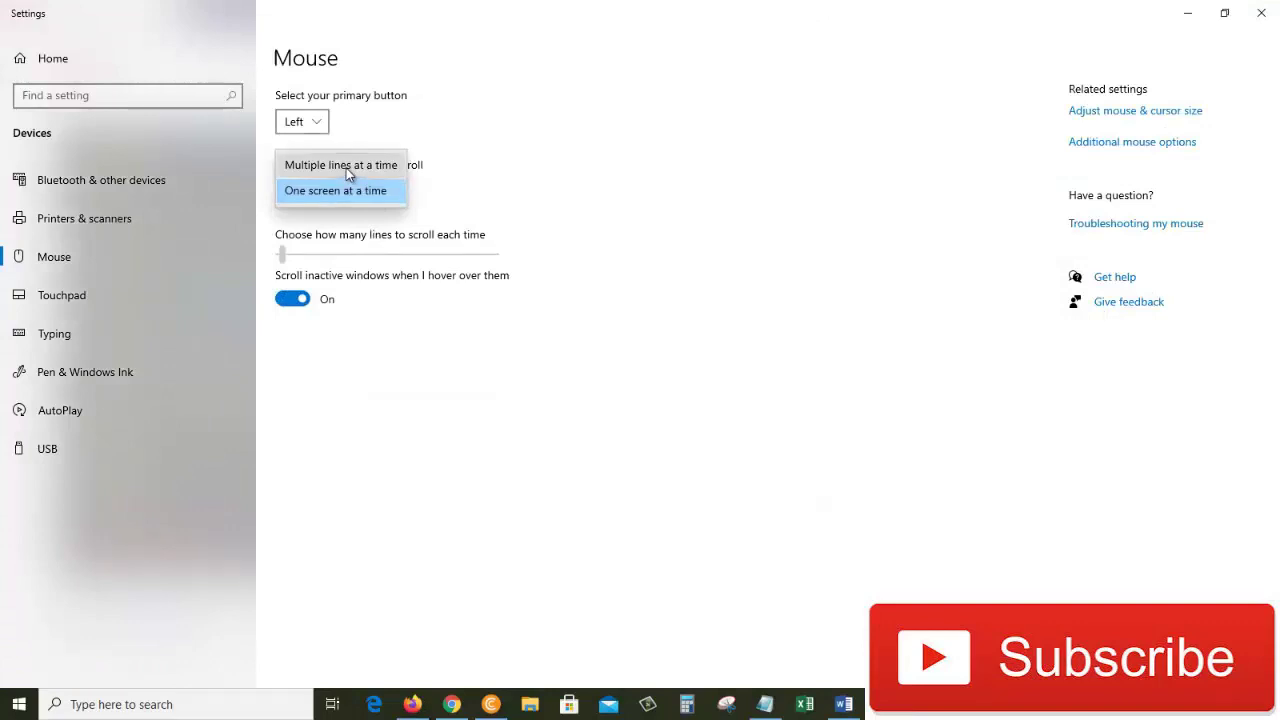
pyautogui.click(349, 174)
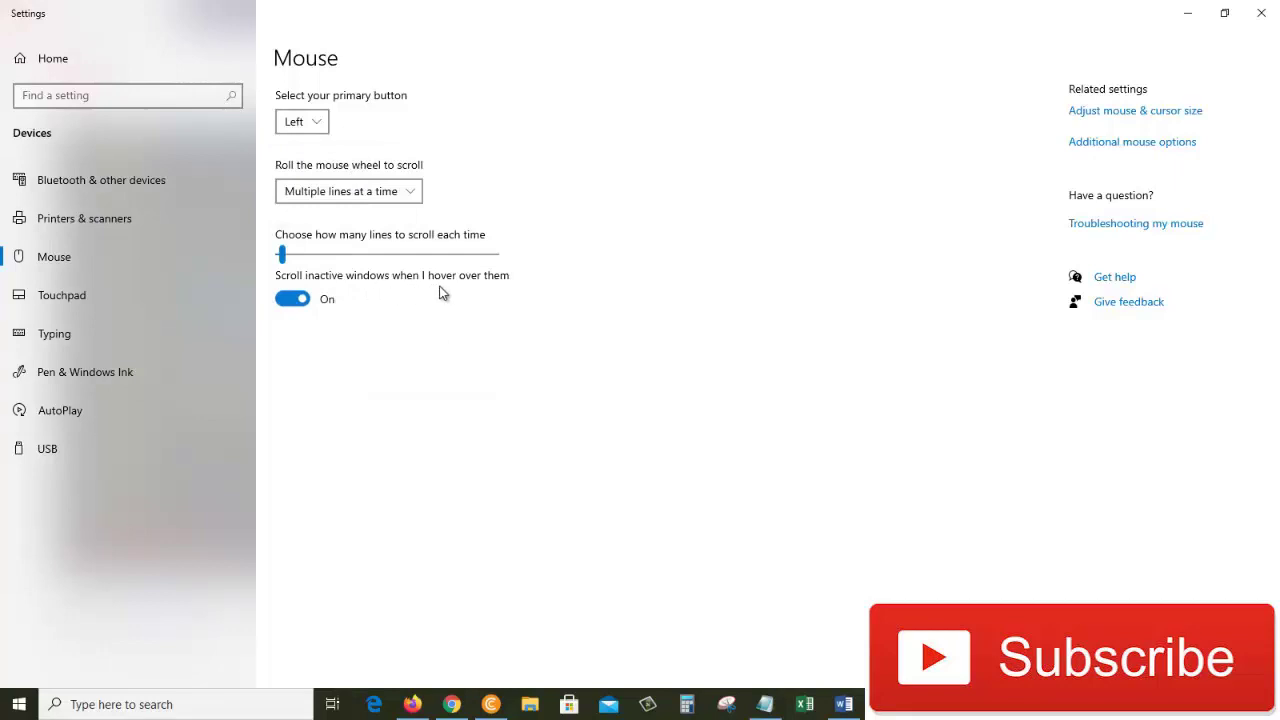
pyautogui.click(686, 706)
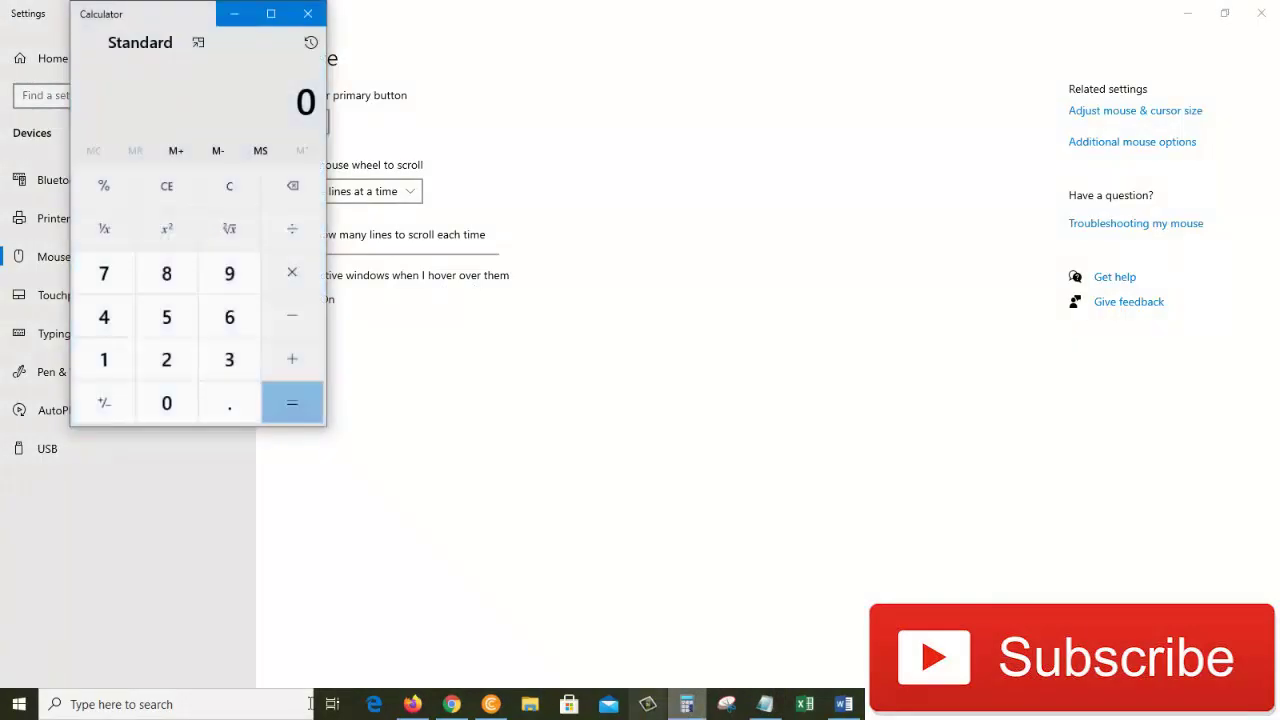
pyautogui.click(412, 706)
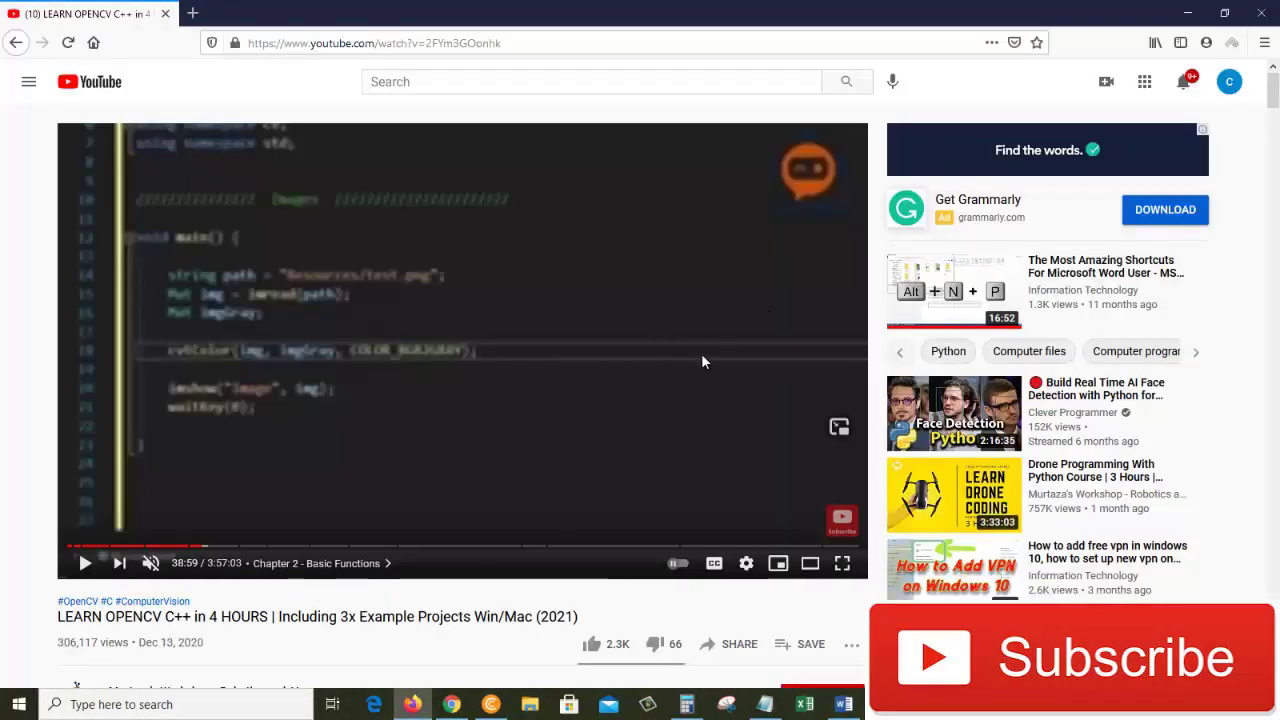
pyautogui.hotkey('alt', 'Tab')
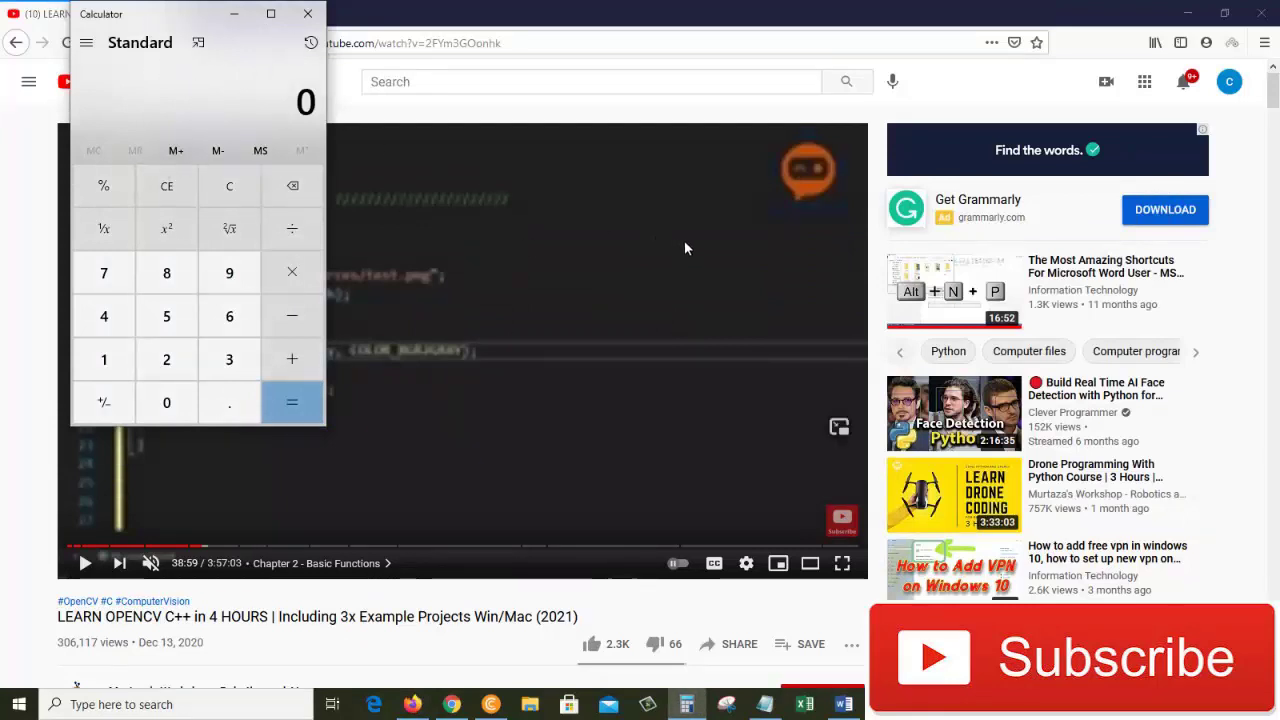
pyautogui.scroll(-3, 684, 241)
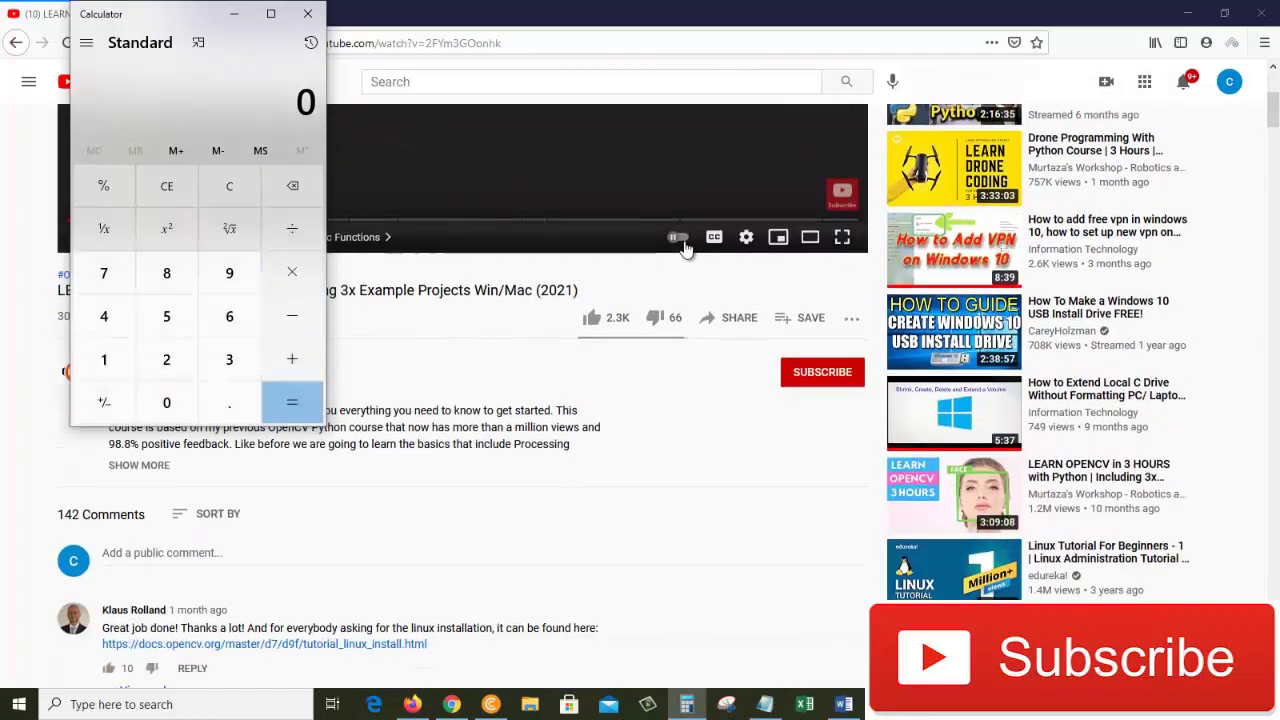
pyautogui.scroll(-10, 686, 248)
pyautogui.scroll(8, 695, 258)
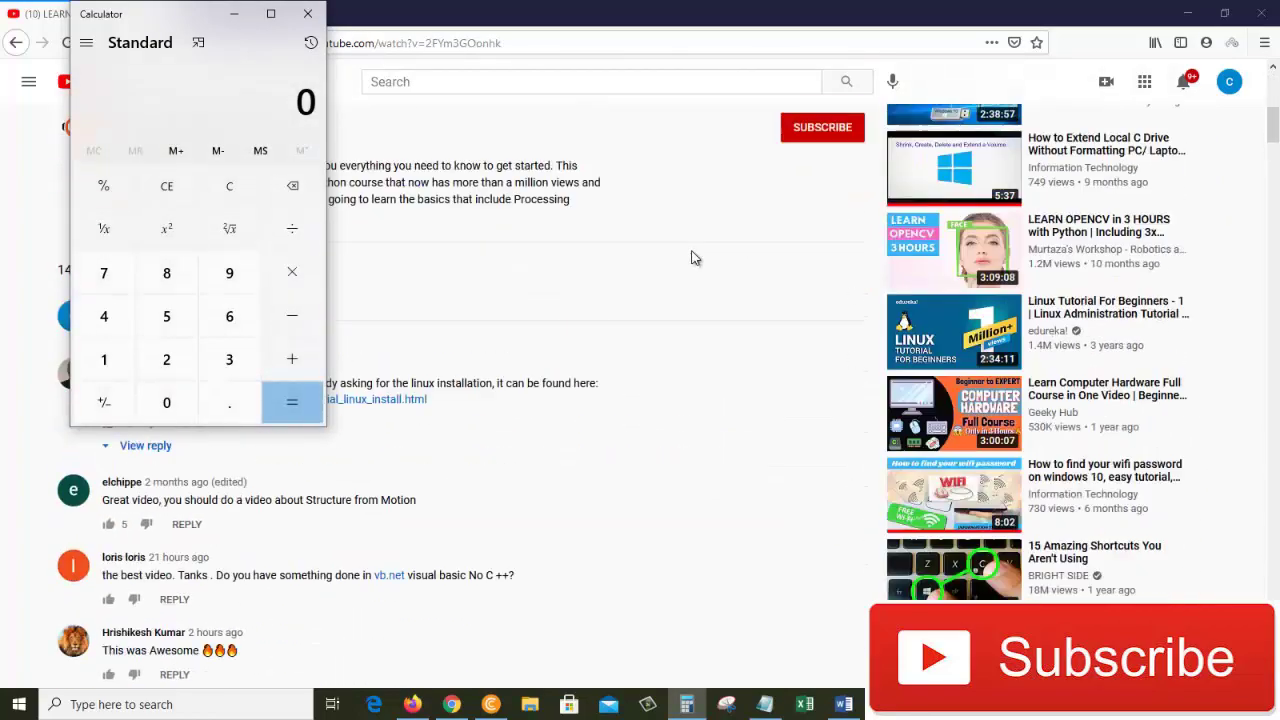
pyautogui.scroll(4, 695, 258)
pyautogui.scroll(-3, 693, 249)
pyautogui.scroll(3, 693, 249)
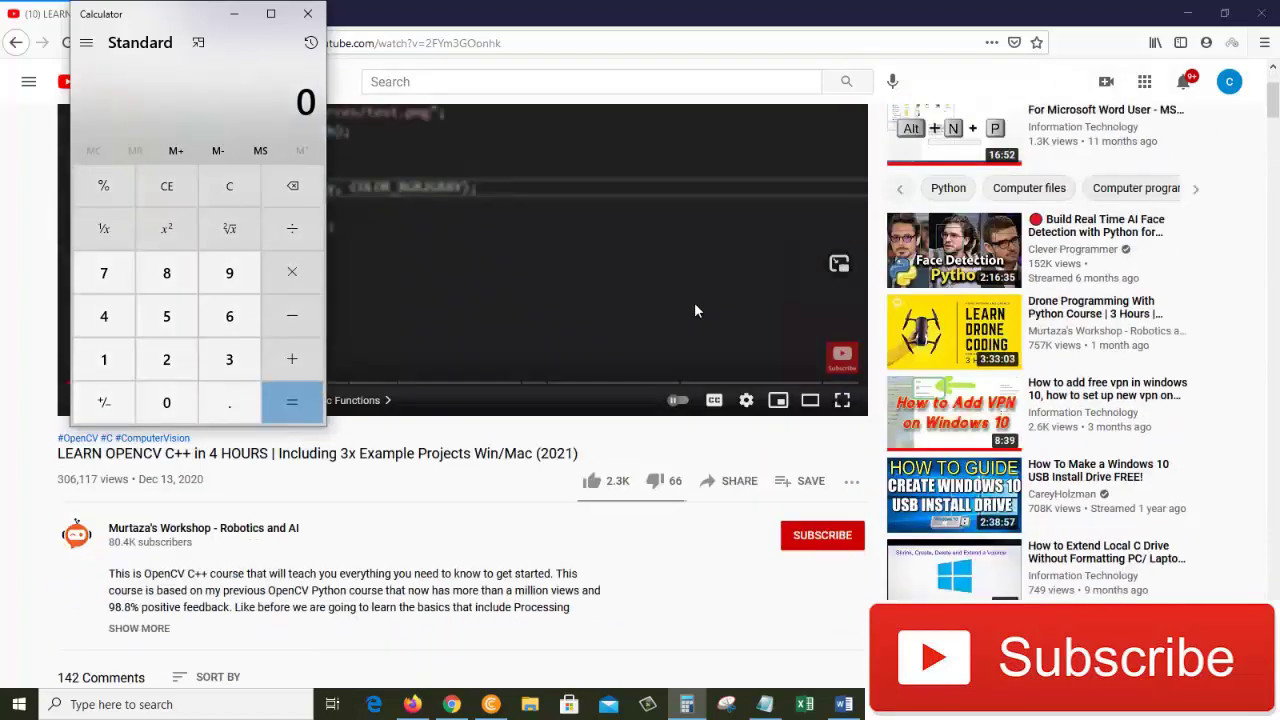
pyautogui.scroll(-4, 690, 320)
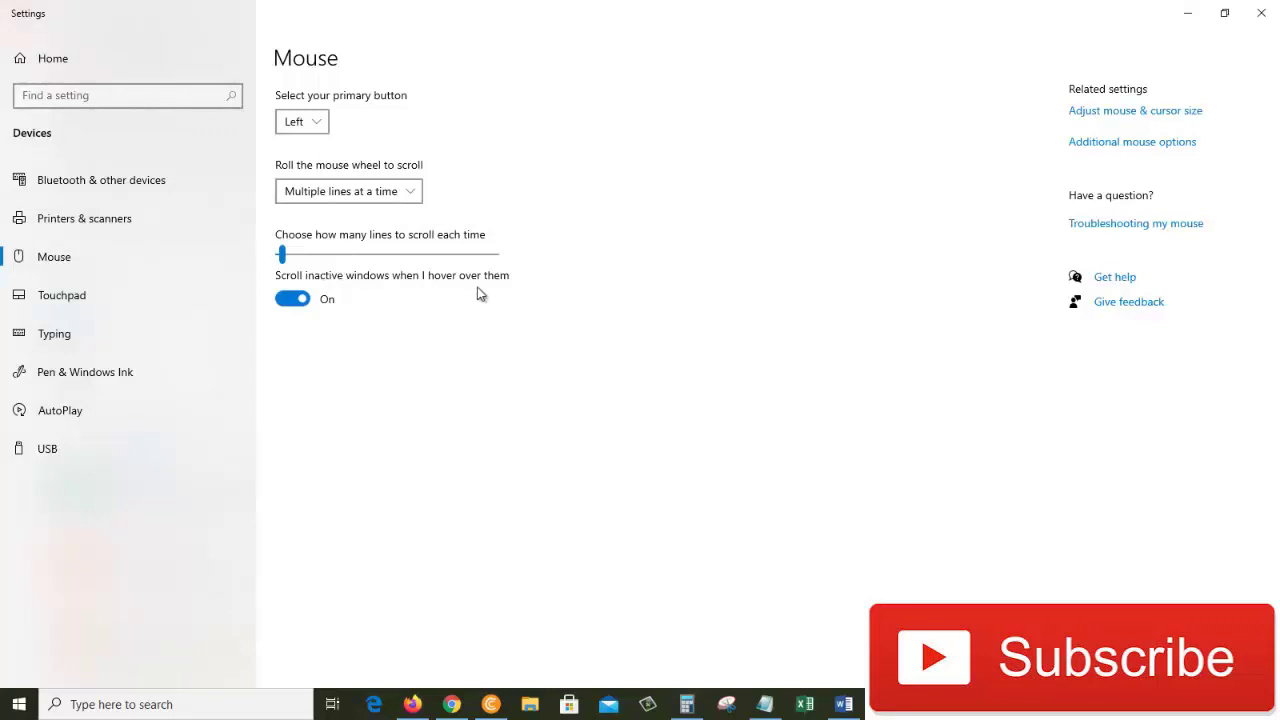
# Turn 'Scroll inactive windows when I hover over them' Off
pyautogui.click(292, 300)
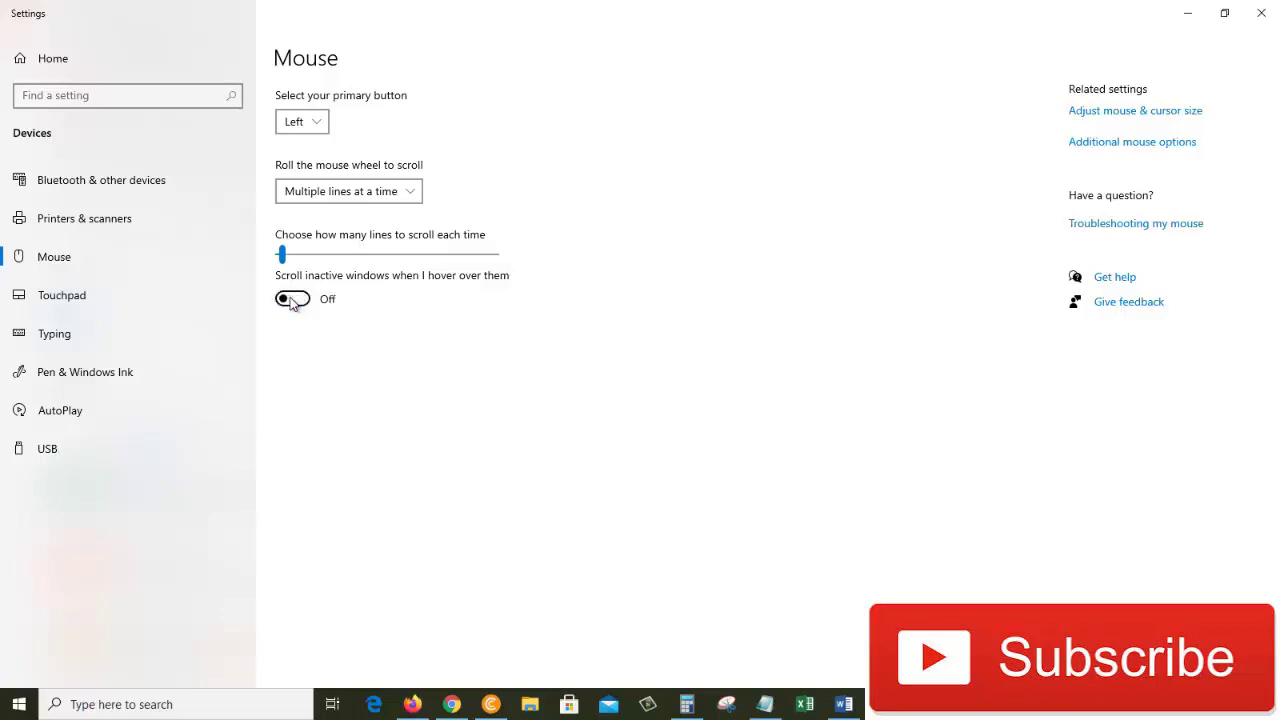